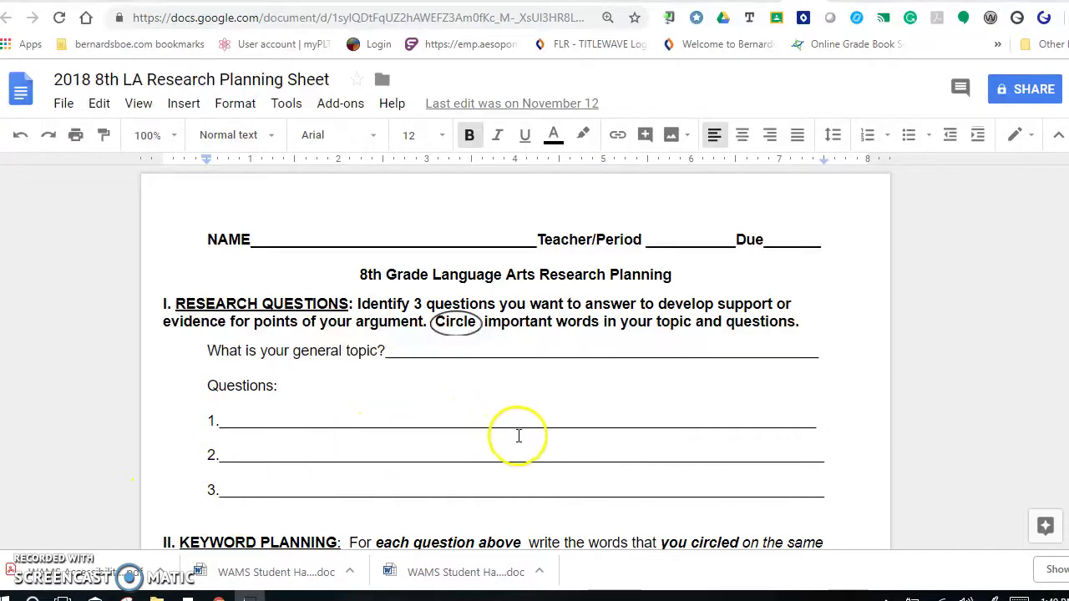
# Review the research planning sheet's sections for research questions, keyword planning and charting searches
pyautogui.scroll(-4, 530, 435)
pyautogui.scroll(-9, 543, 429)
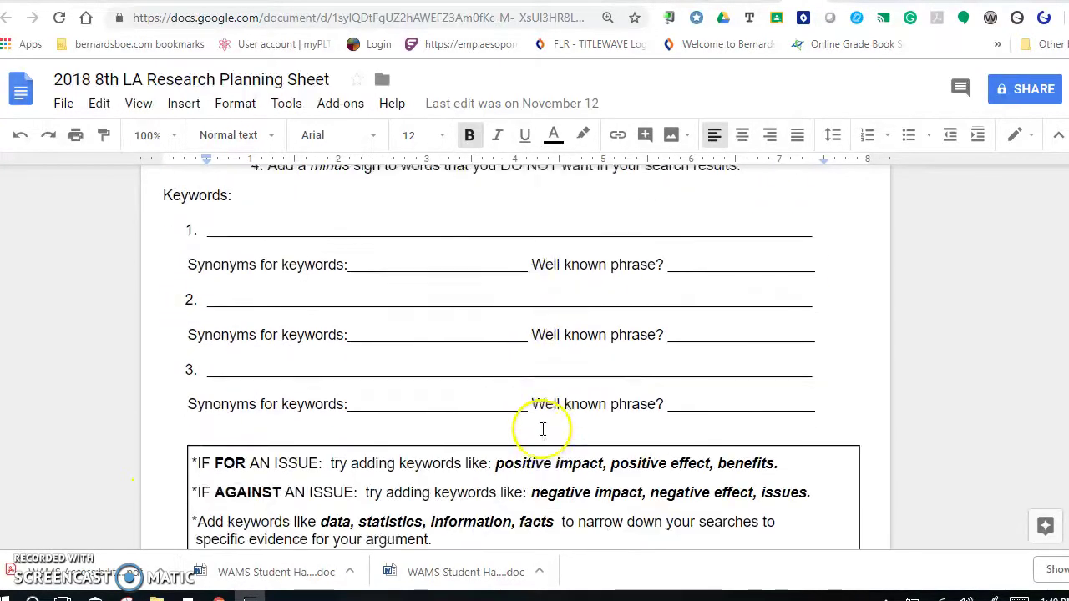
pyautogui.scroll(-2, 542, 427)
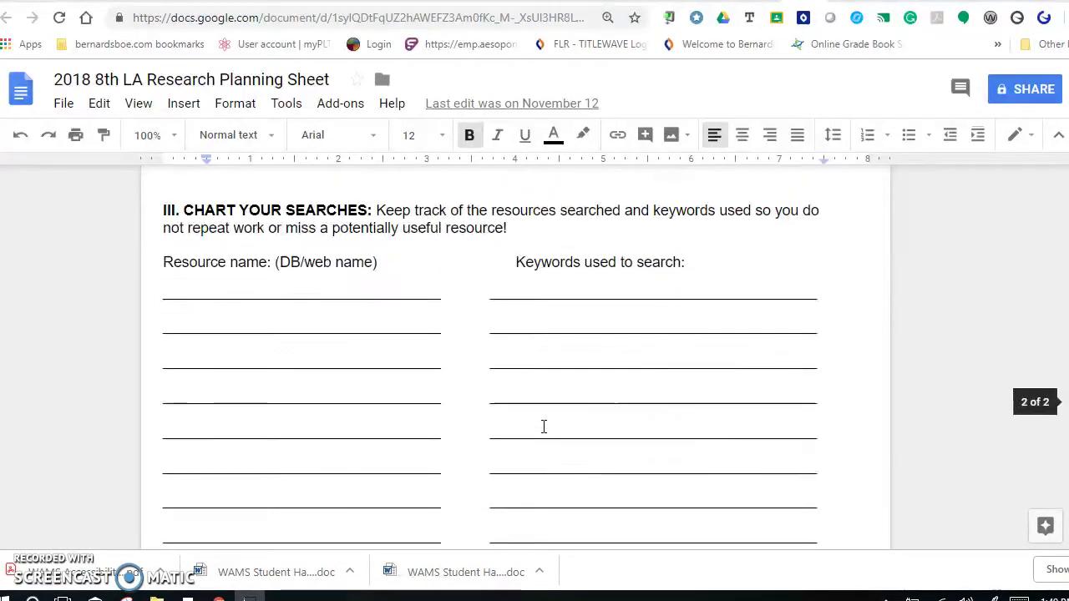
pyautogui.scroll(1, 301, 275)
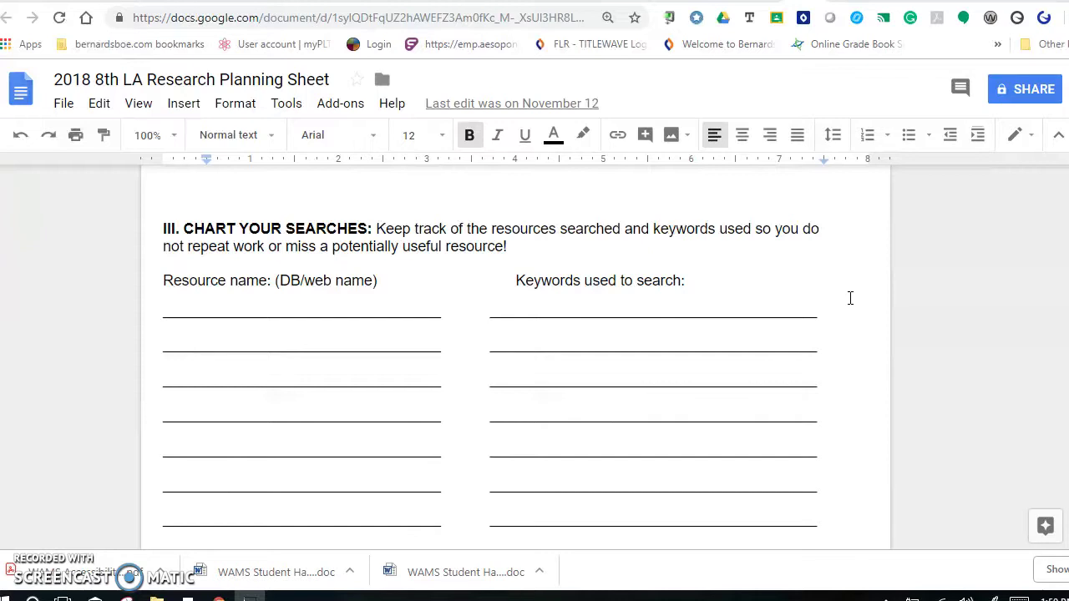
pyautogui.scroll(5, 850, 298)
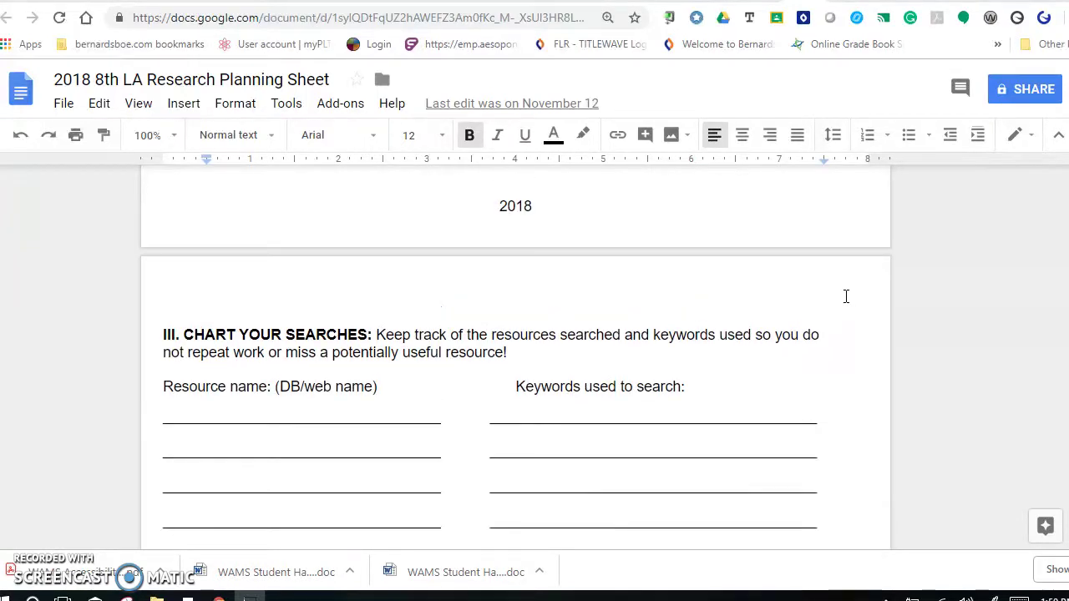
pyautogui.scroll(6, 846, 297)
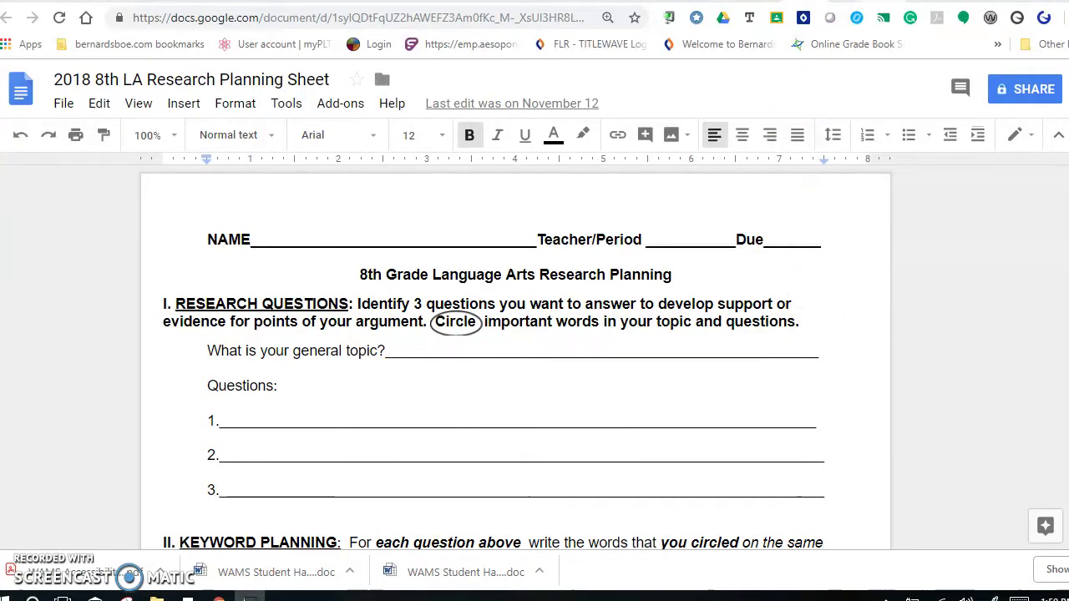
# Switch to the 8th Grade Language Arts Argument Research guide, review its database instructions, and open Opposing Viewpoints in Context
pyautogui.click(884, 3)
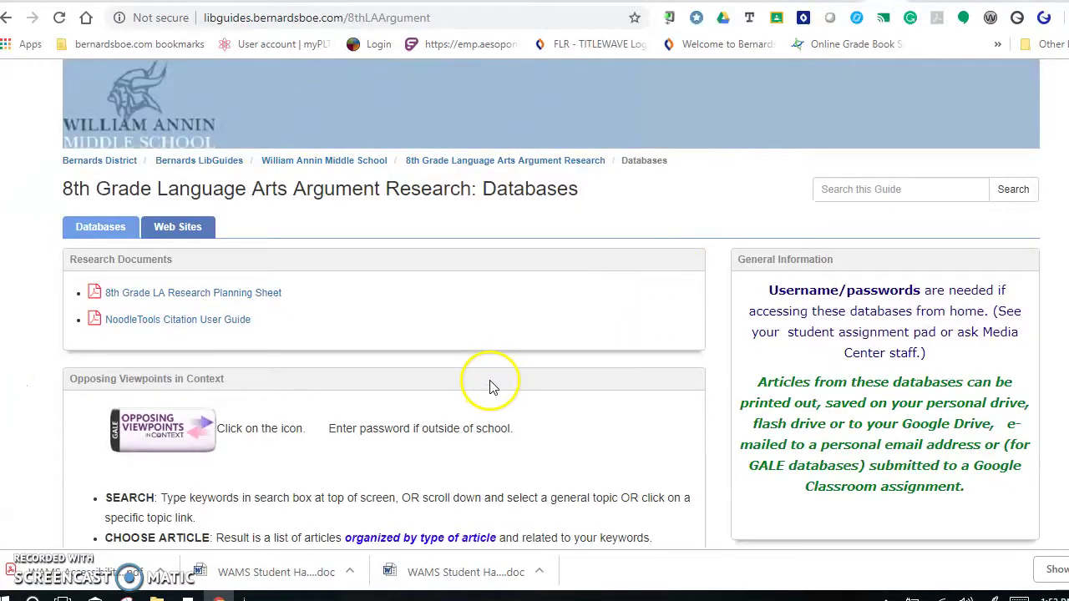
pyautogui.scroll(-8, 952, 380)
pyautogui.scroll(3, 925, 354)
pyautogui.scroll(5, 925, 357)
pyautogui.scroll(-2, 922, 349)
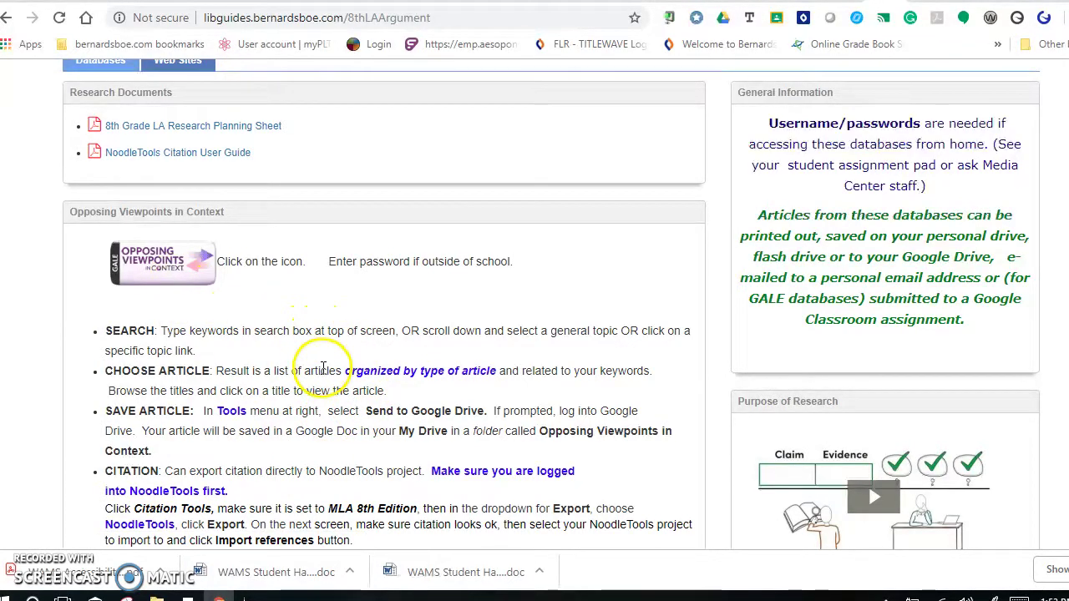
pyautogui.scroll(-1, 323, 368)
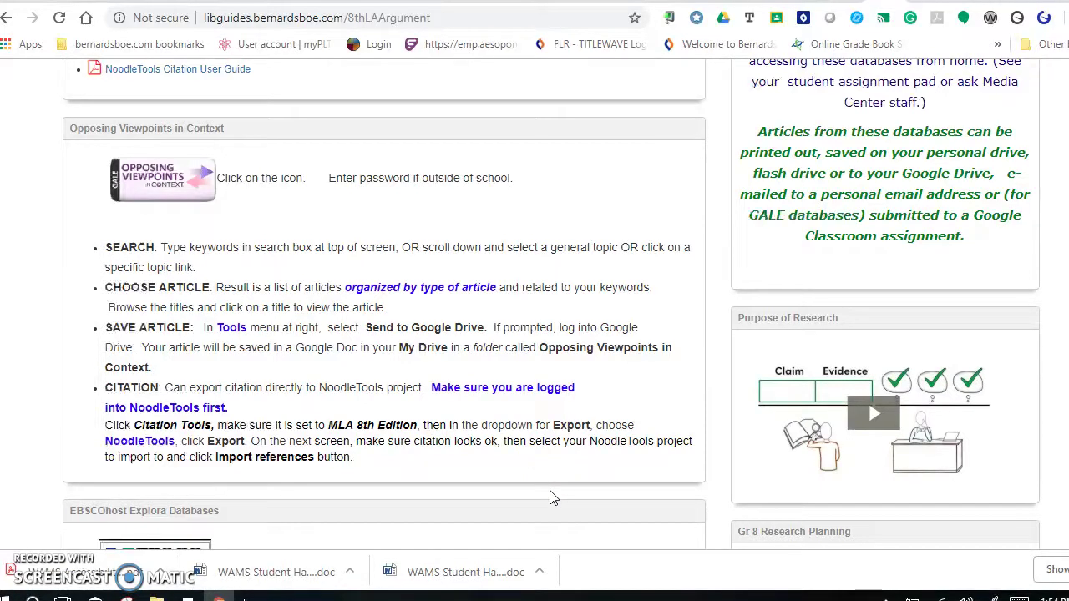
pyautogui.click(207, 192)
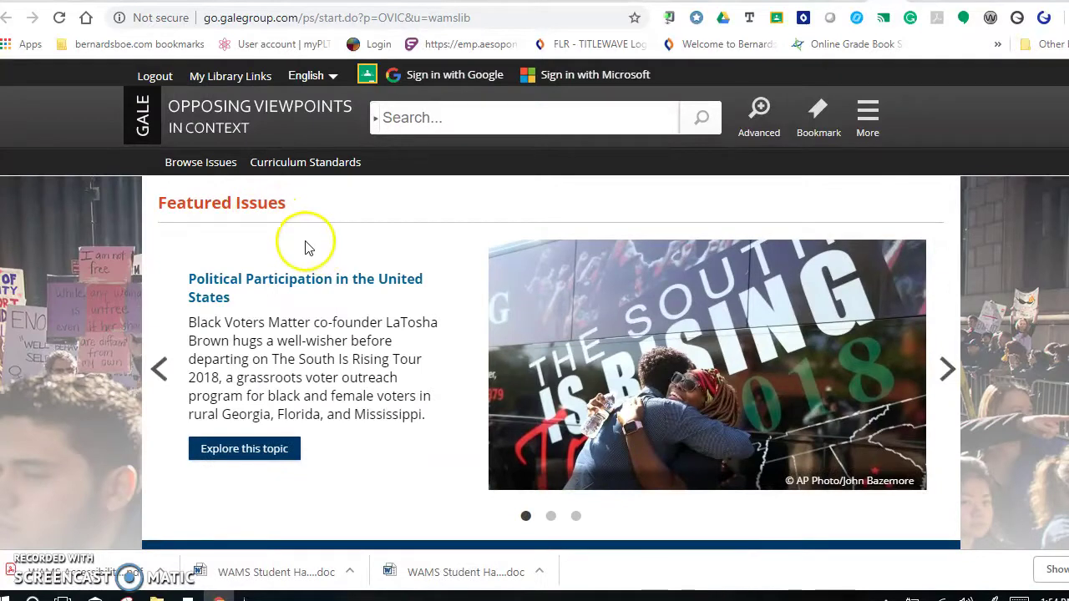
# Search the Opposing Viewpoints in Context database for "school start times"
pyautogui.click(410, 126)
pyautogui.write('sehool star')
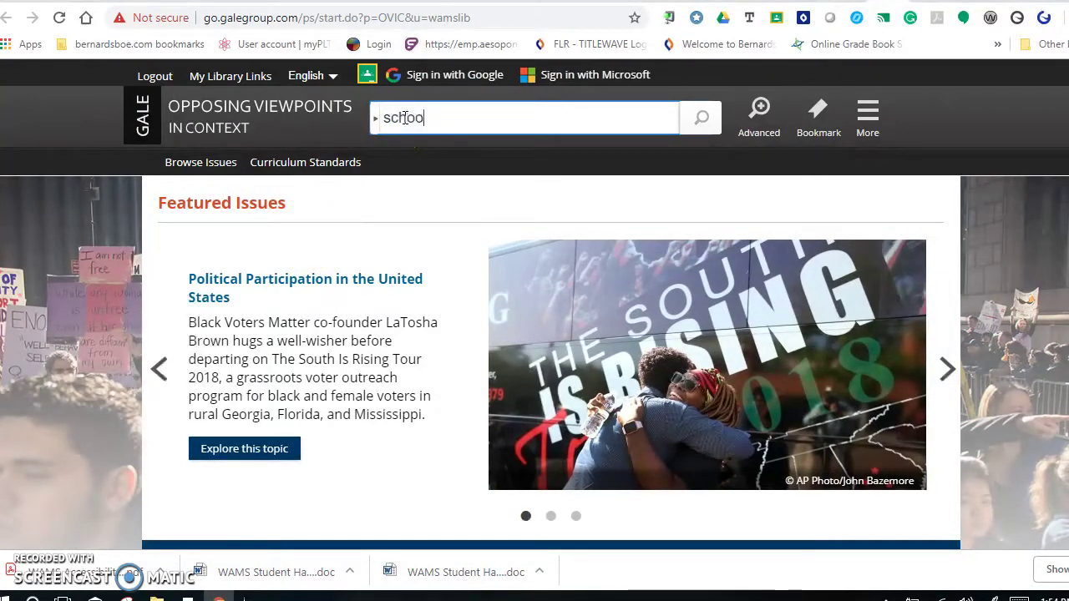
pyautogui.write('t times')
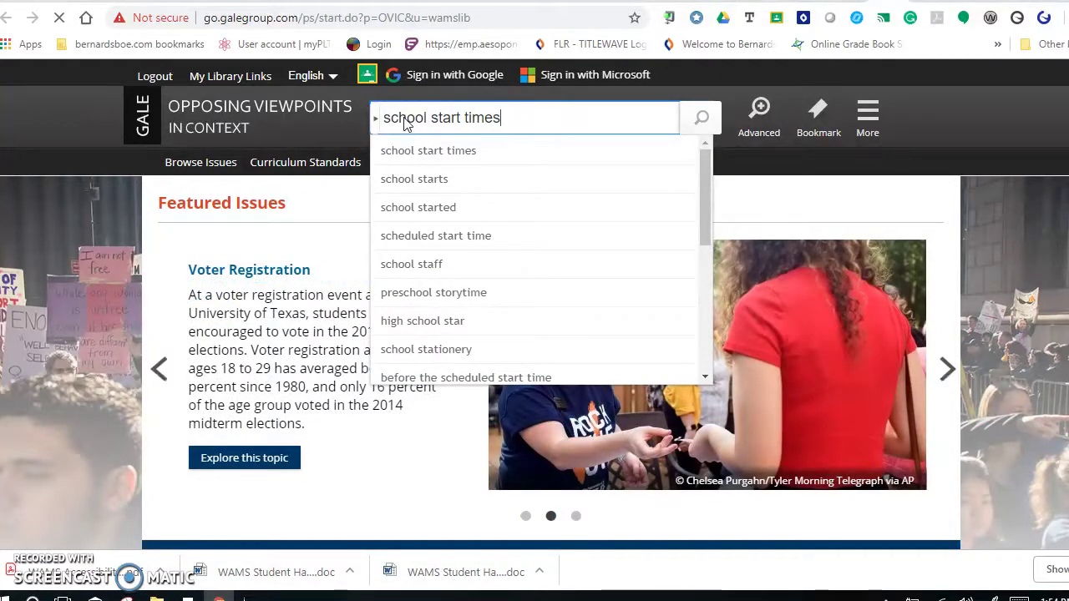
pyautogui.press('Return')
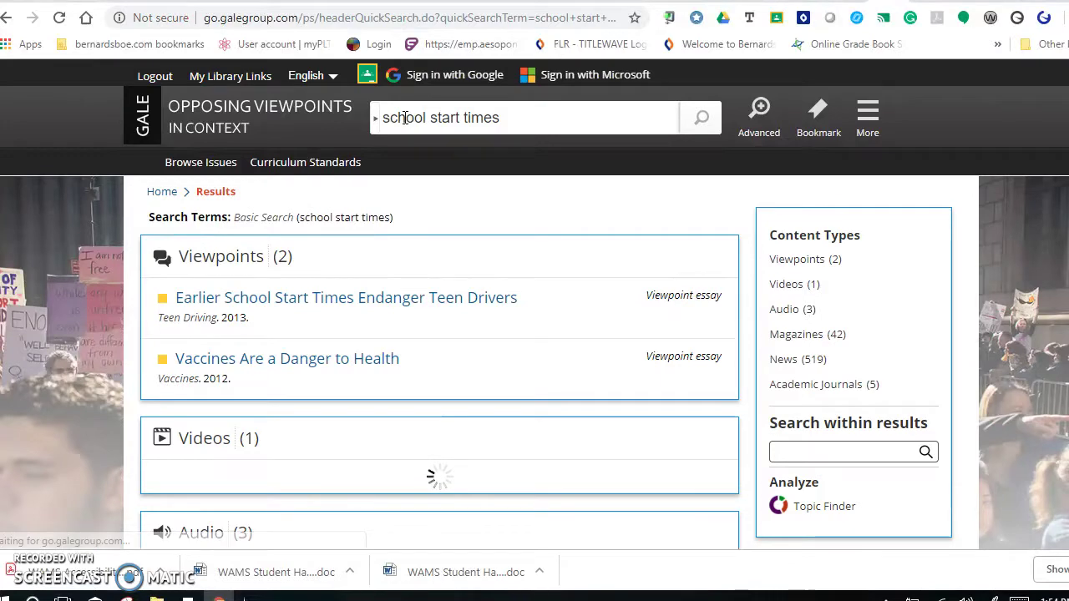
# Check the Chart Your Searches section of the example planning sheet in Google Docs, and return to the database results
pyautogui.click(804, 19)
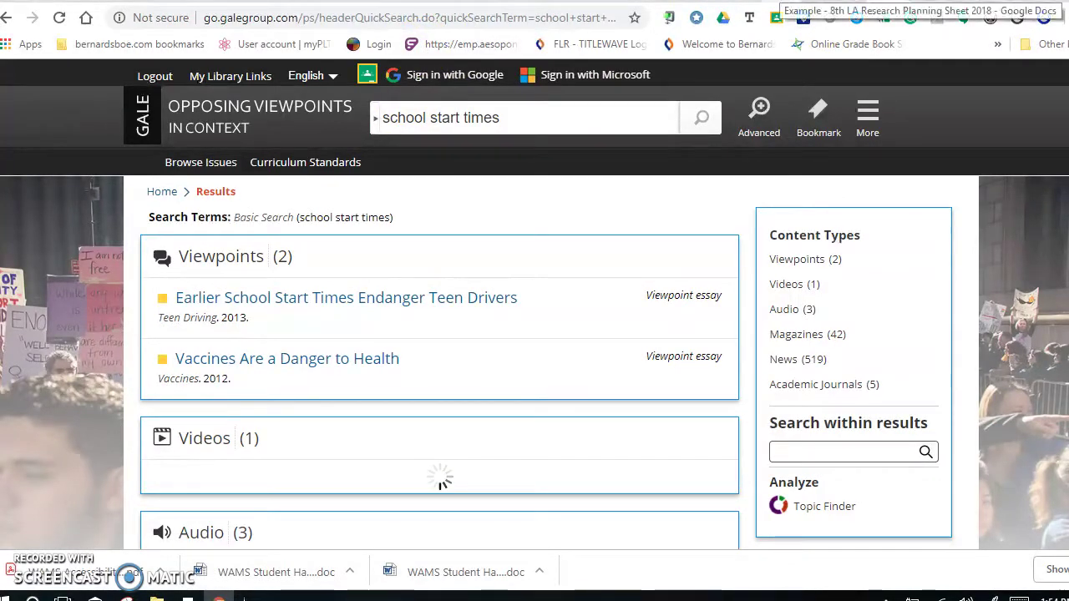
pyautogui.scroll(-10, 524, 357)
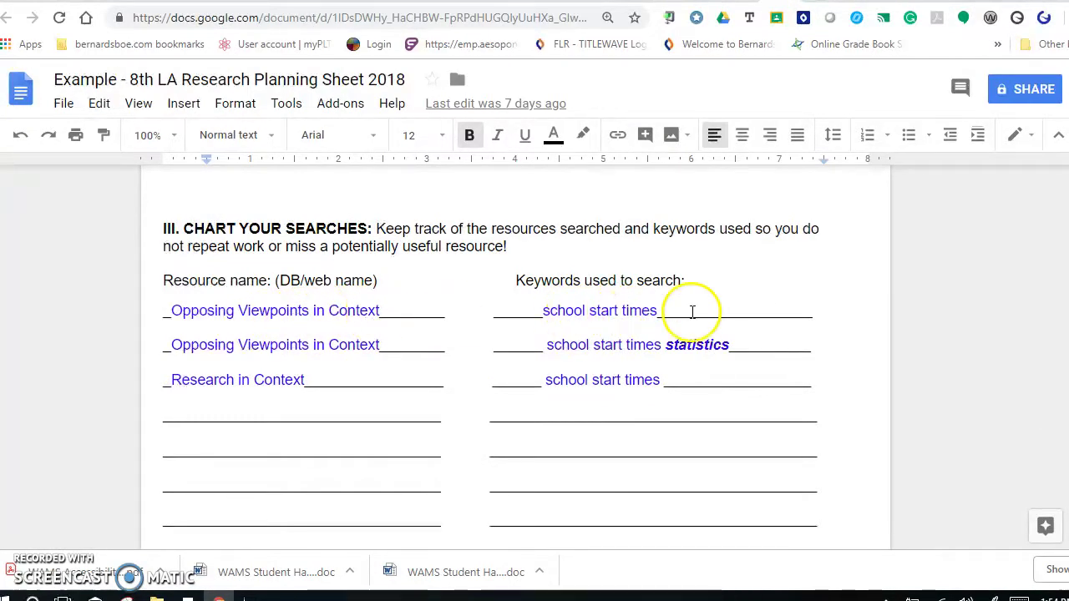
pyautogui.click(859, 1)
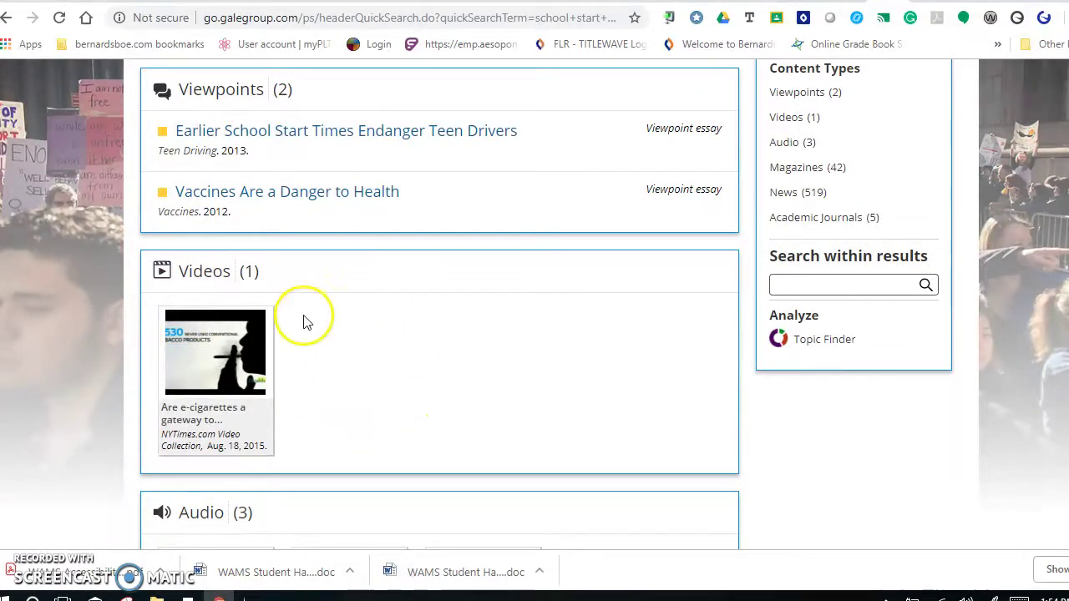
# Examine the search results across the content types, including the content level and Lexile measure of an academic journal article
pyautogui.scroll(-2, 300, 325)
pyautogui.scroll(-7, 311, 502)
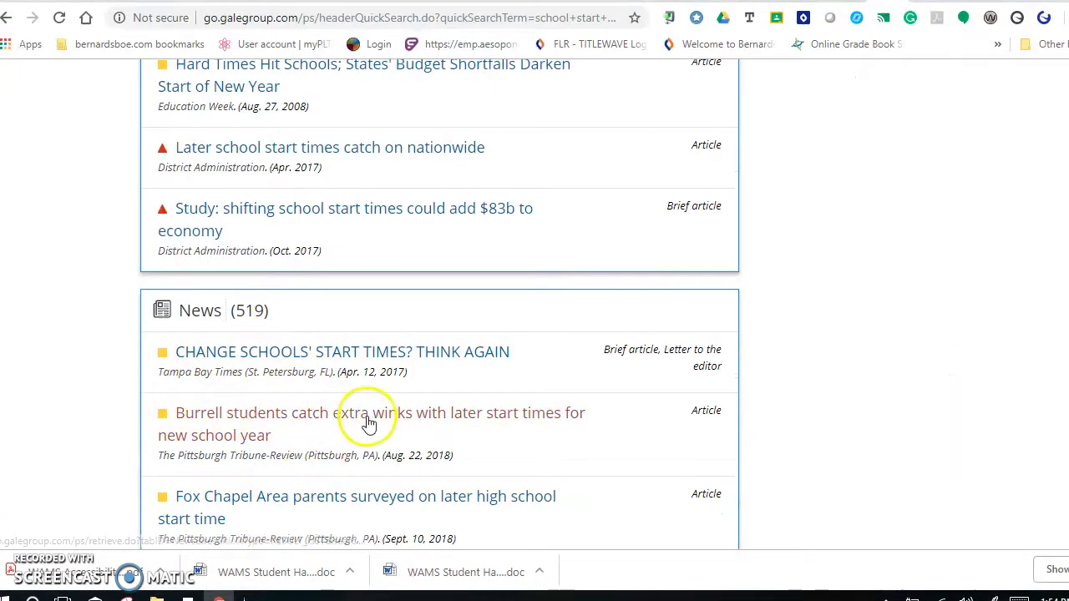
pyautogui.scroll(7, 370, 417)
pyautogui.scroll(4, 370, 412)
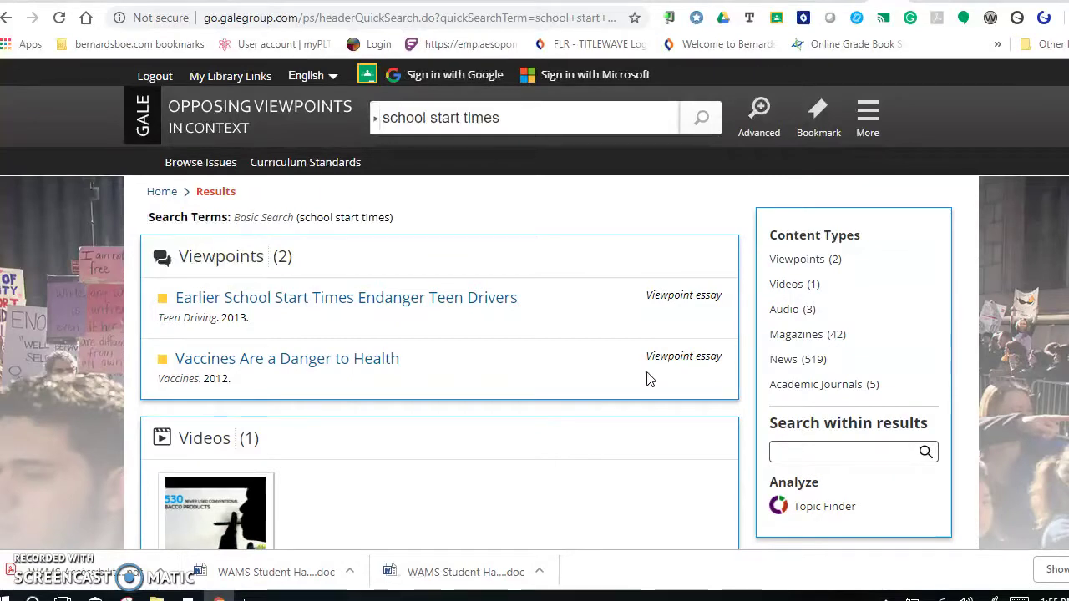
pyautogui.scroll(-6, 643, 385)
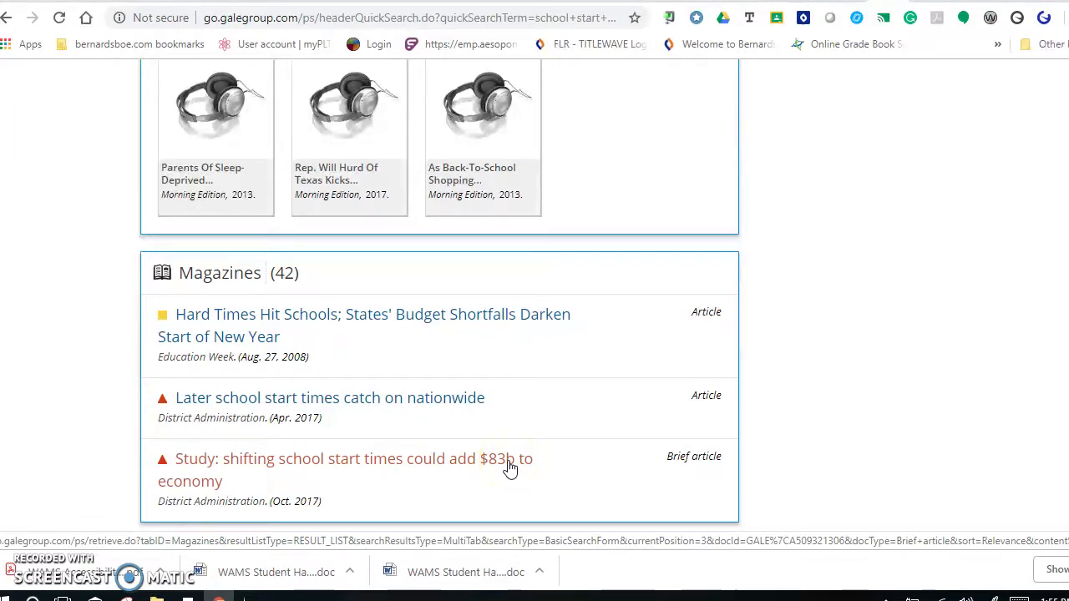
pyautogui.scroll(-6, 510, 470)
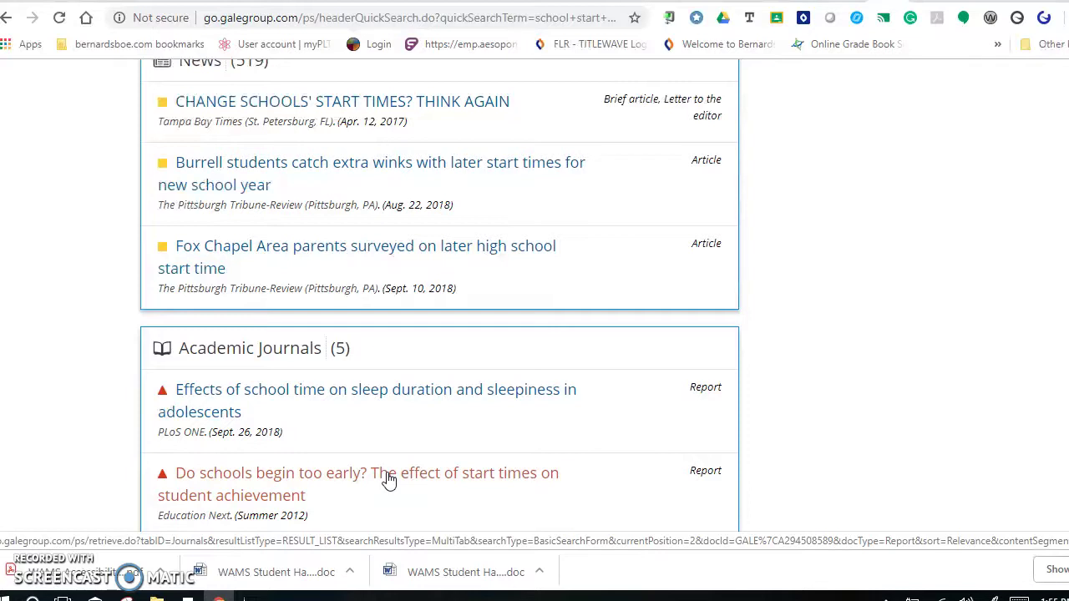
pyautogui.scroll(1, 387, 476)
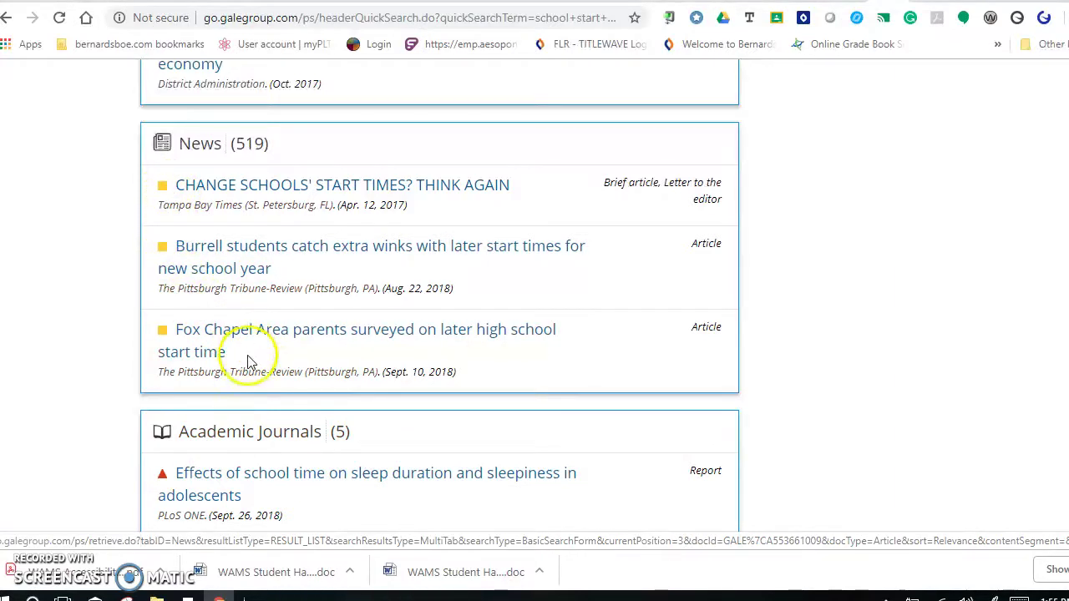
pyautogui.scroll(3, 310, 410)
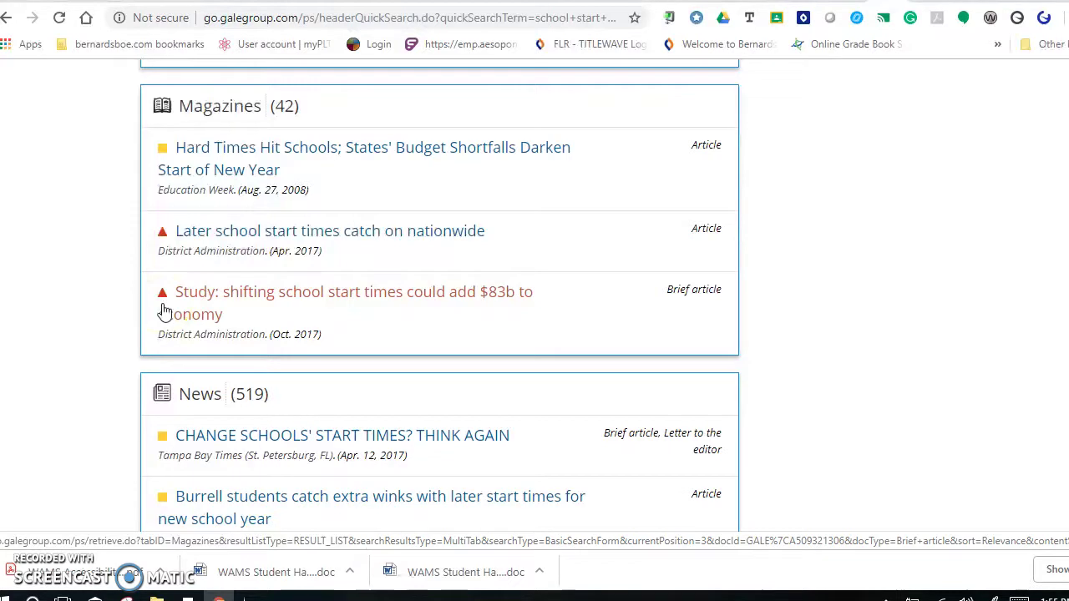
pyautogui.scroll(-6, 164, 317)
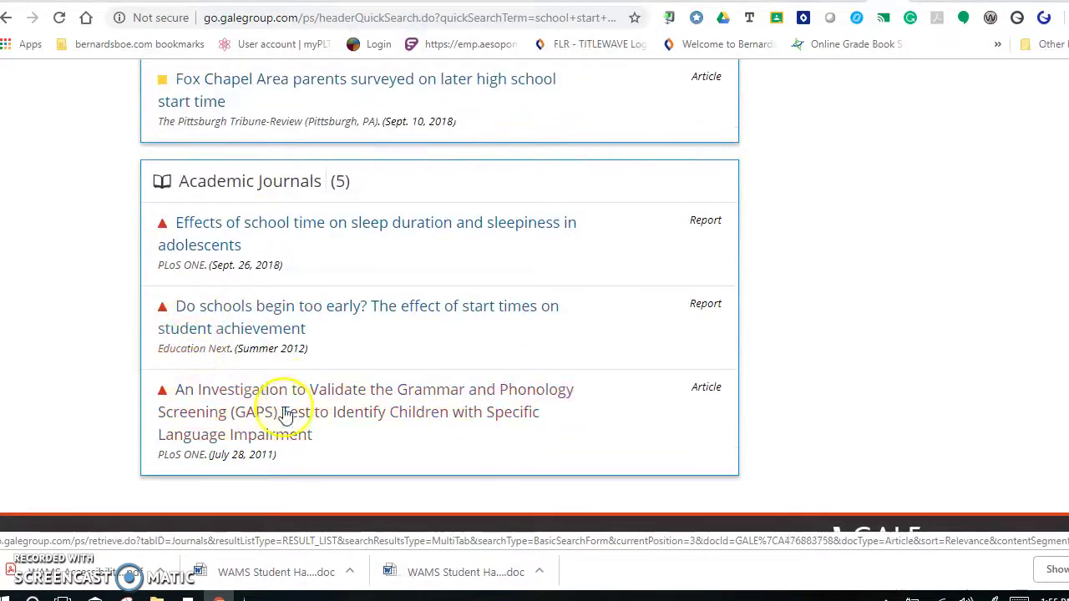
pyautogui.moveTo(148, 334)
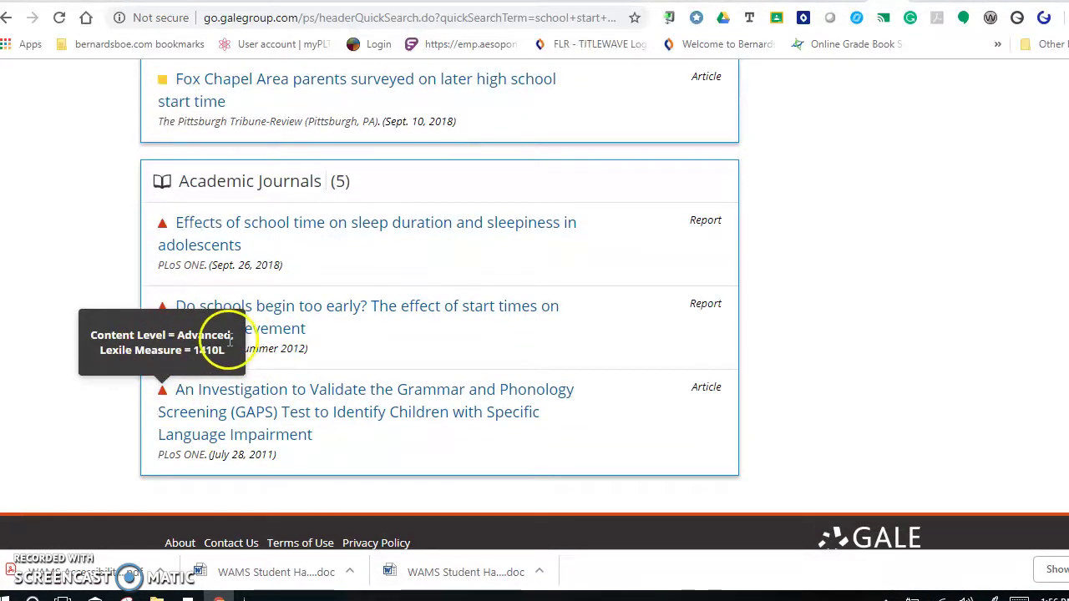
pyautogui.scroll(6, 231, 342)
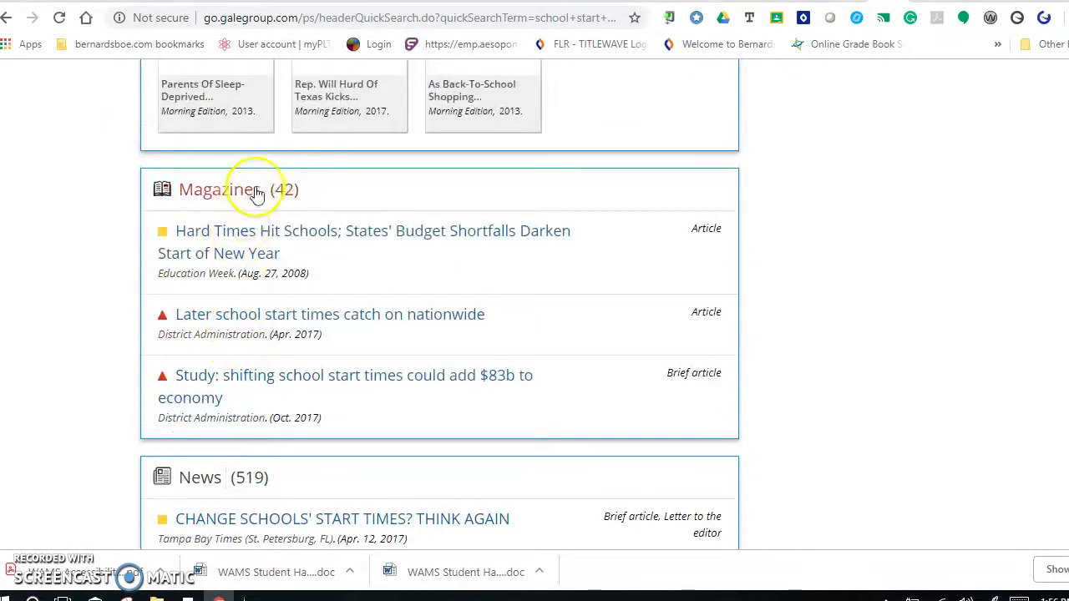
# Show all magazine results and open the Choices/Current Health article "Schools Start Later?" about delaying the school day
pyautogui.click(244, 191)
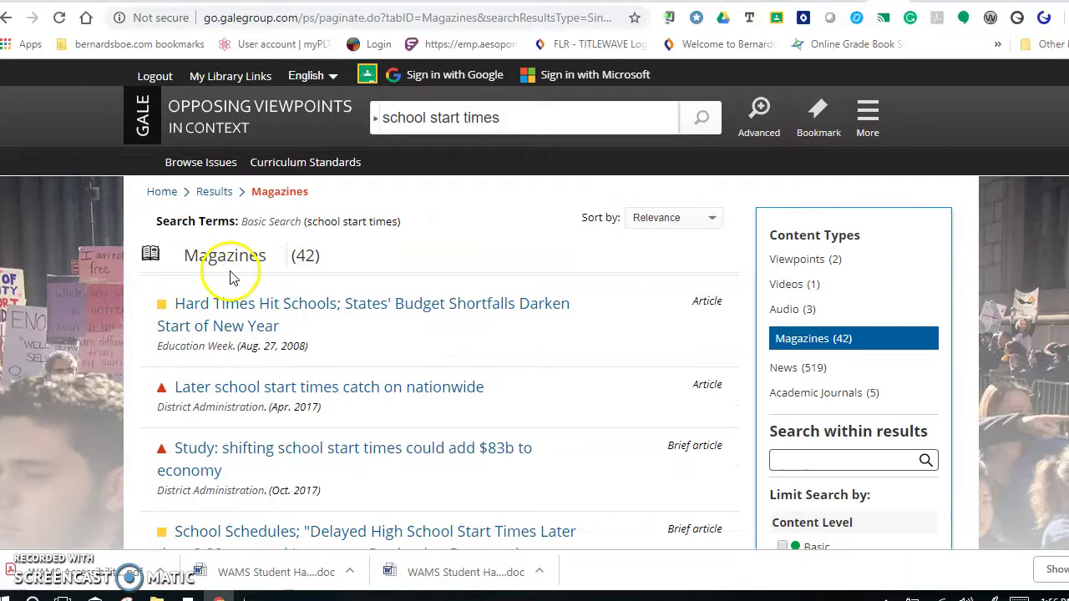
pyautogui.scroll(-9, 463, 376)
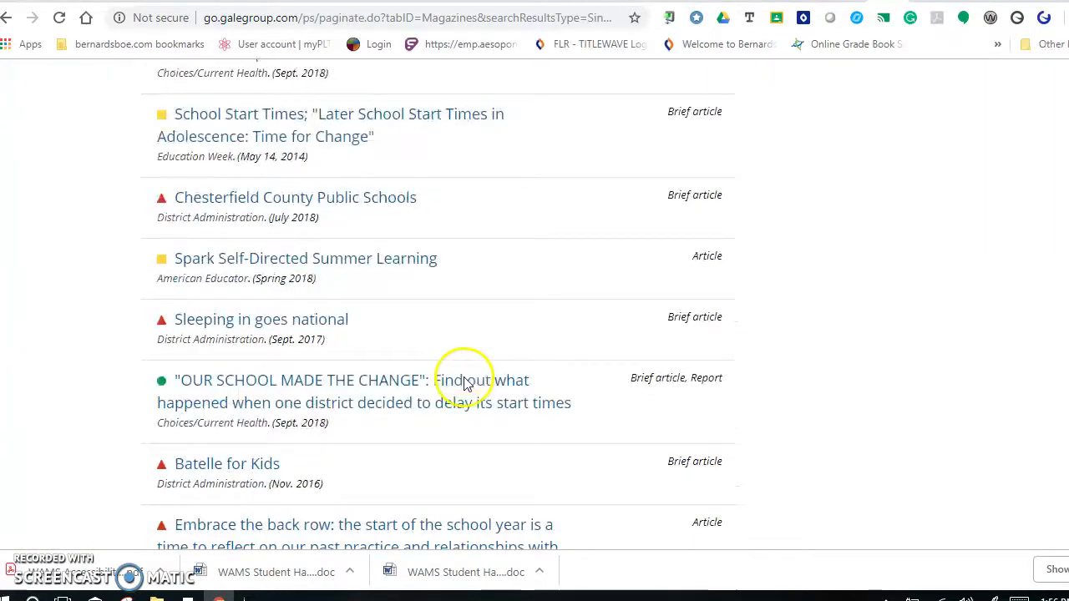
pyautogui.scroll(3, 463, 382)
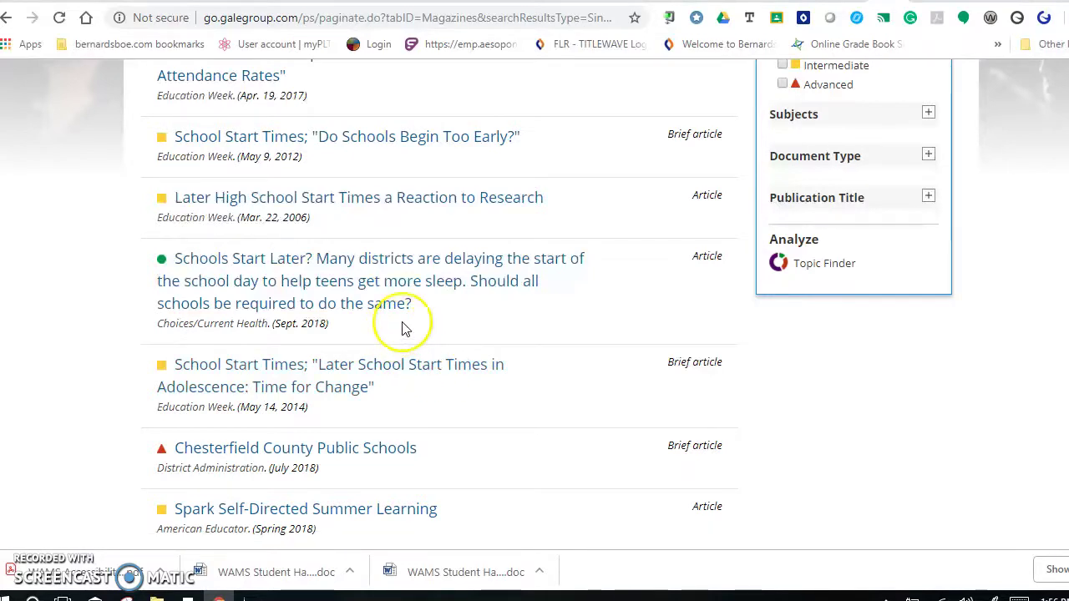
pyautogui.click(265, 282)
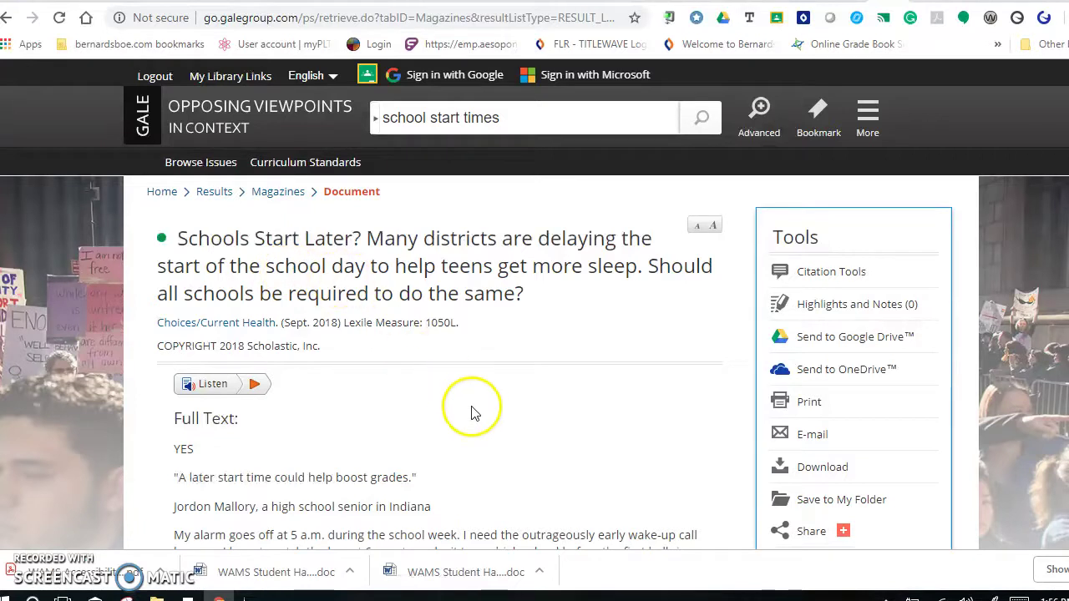
# Read through the article's yes and no arguments, and send the article to Google Drive
pyautogui.scroll(-3, 472, 409)
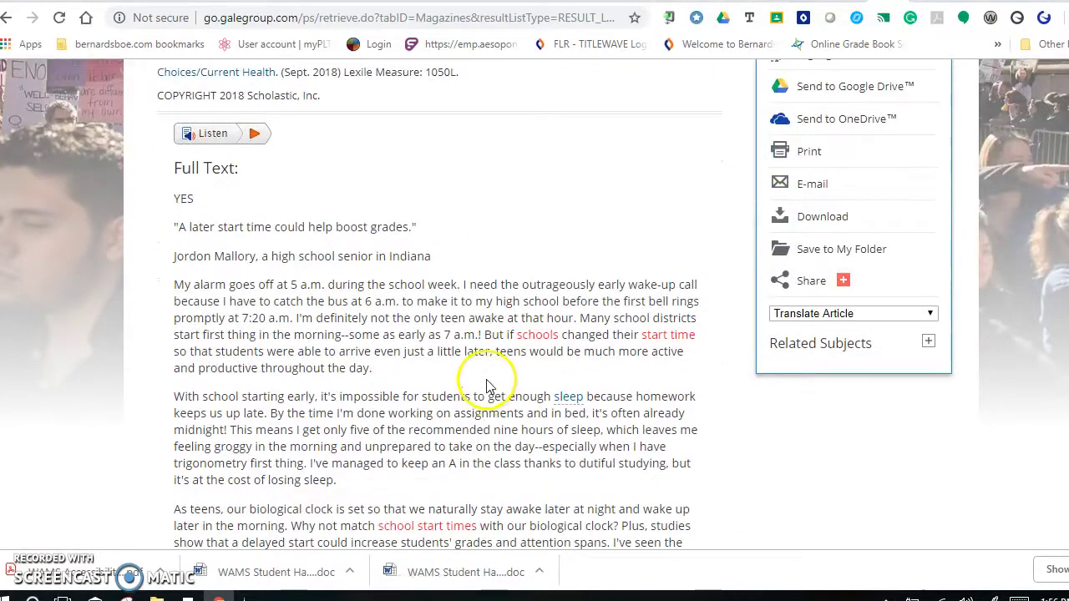
pyautogui.scroll(-2, 467, 305)
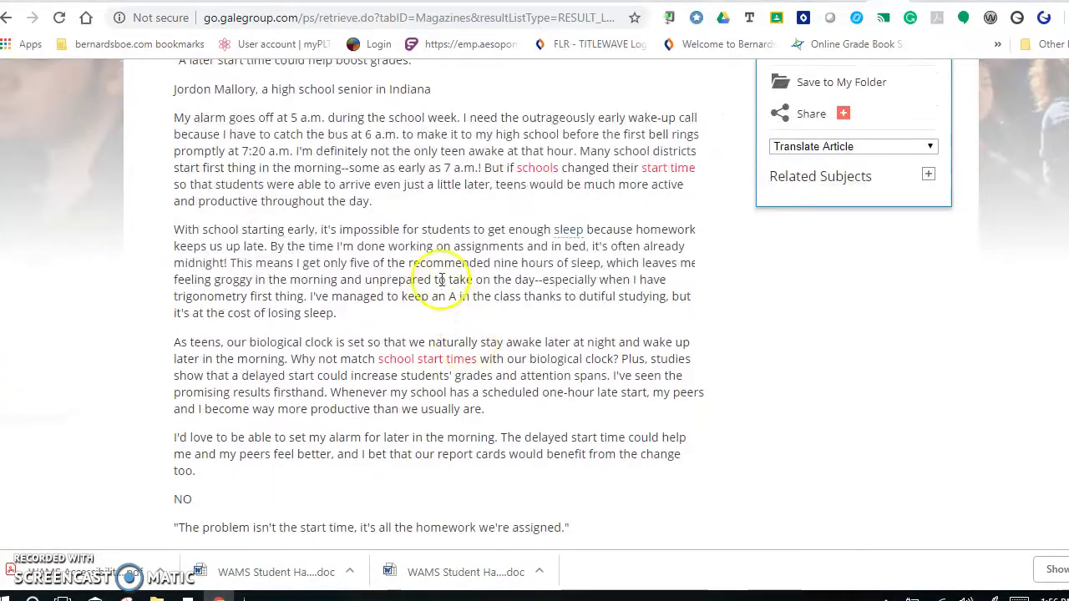
pyautogui.scroll(-2, 598, 326)
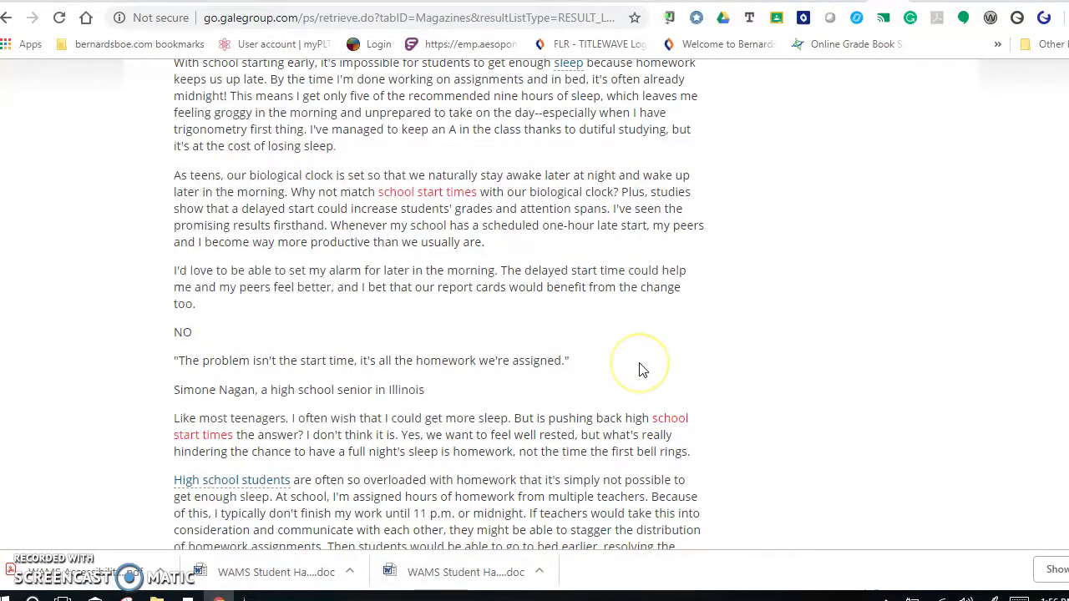
pyautogui.scroll(-2, 641, 370)
pyautogui.scroll(-2, 530, 179)
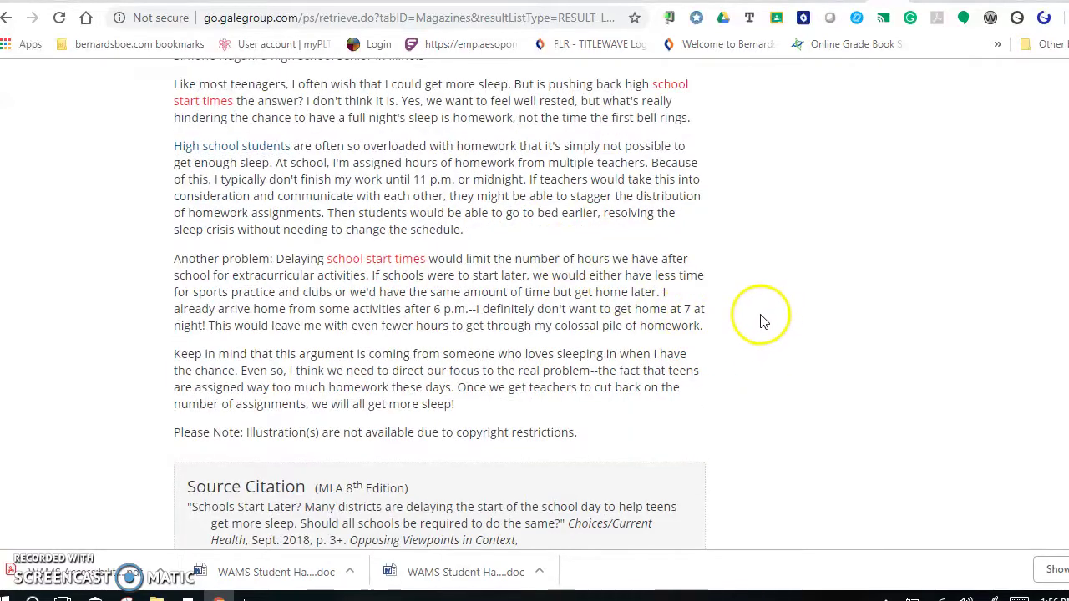
pyautogui.scroll(4, 759, 317)
pyautogui.scroll(6, 631, 327)
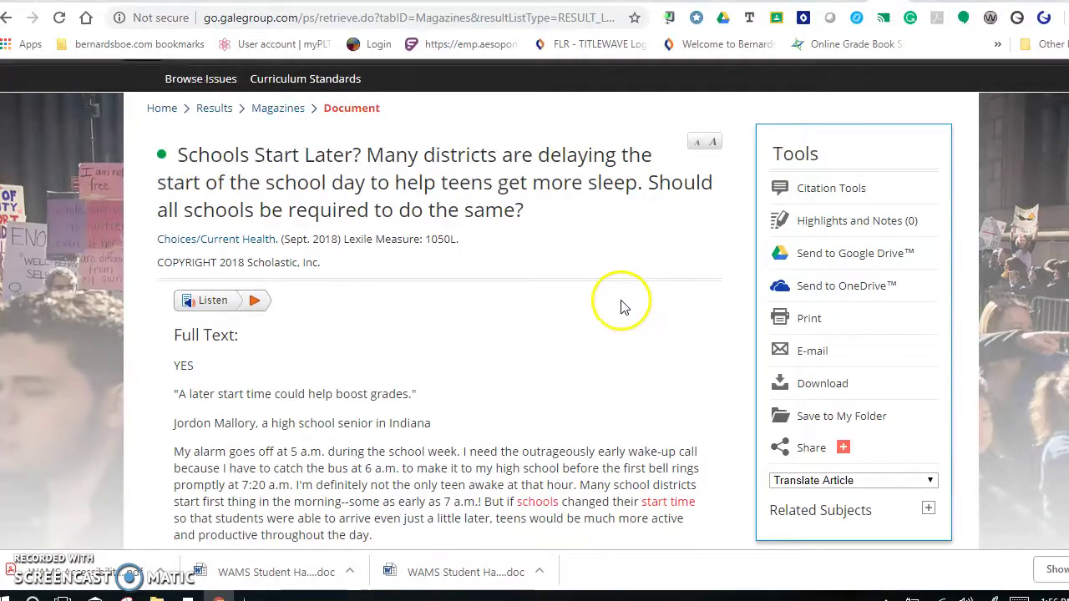
pyautogui.click(848, 260)
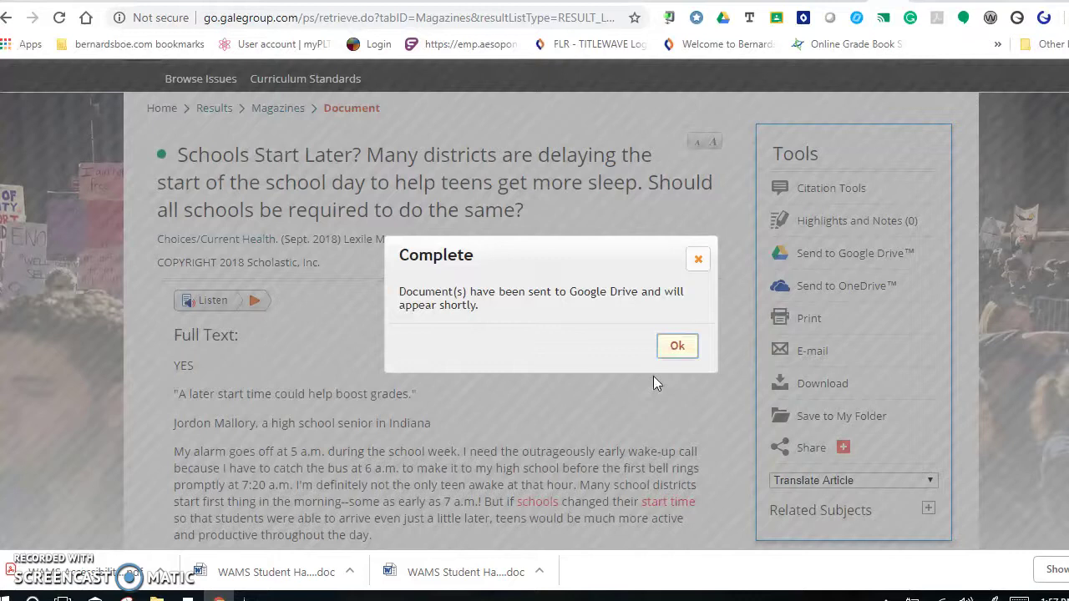
pyautogui.click(673, 347)
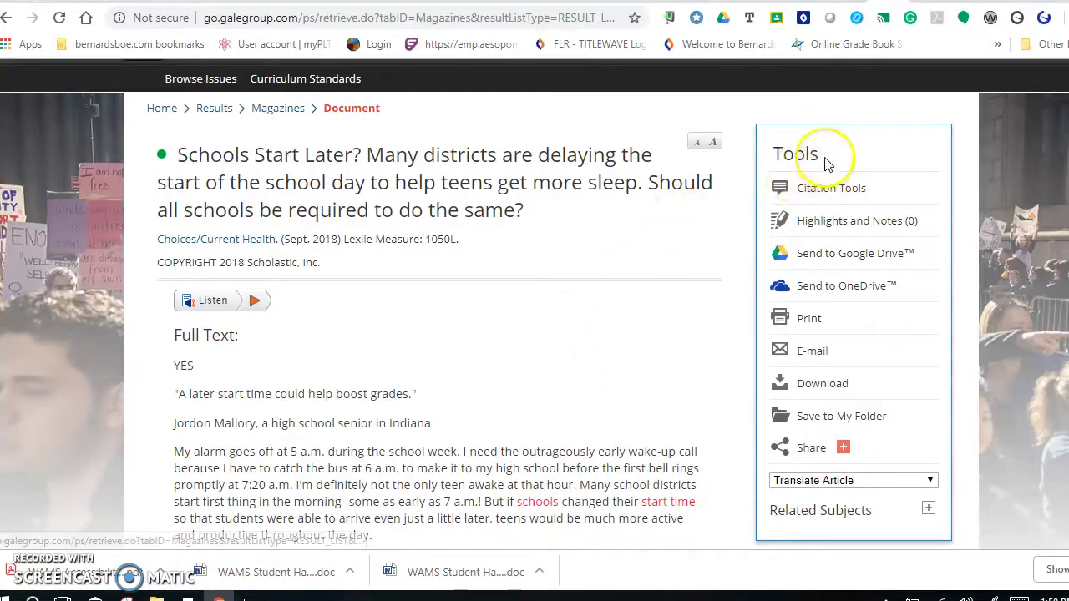
# Export the article's MLA 8th Edition citation to NoodleTools and import it into the "Gr8 LA - School Start Times" project
pyautogui.click(833, 191)
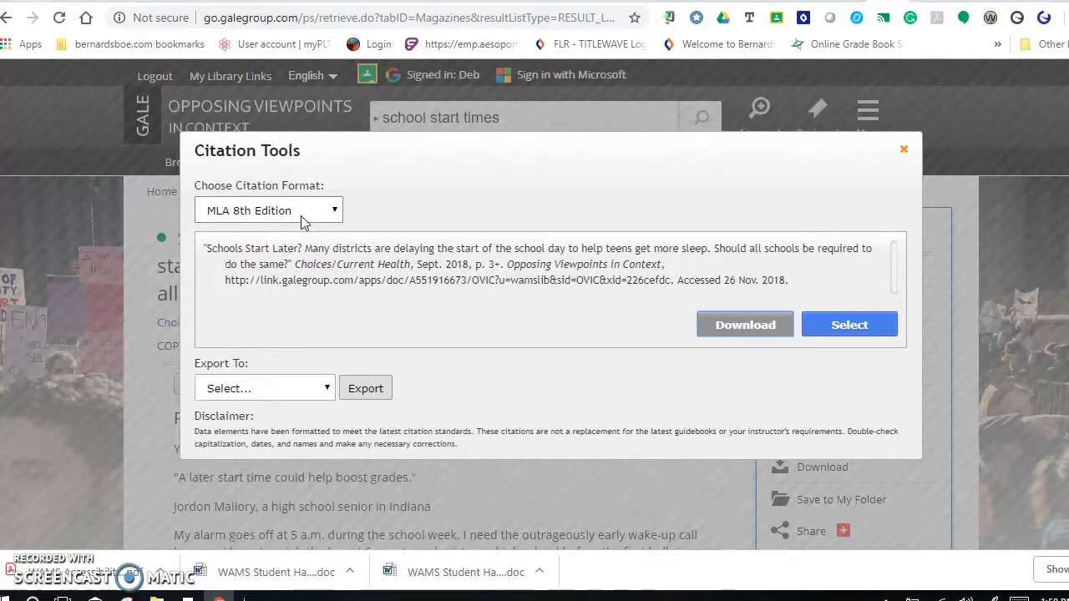
pyautogui.click(326, 390)
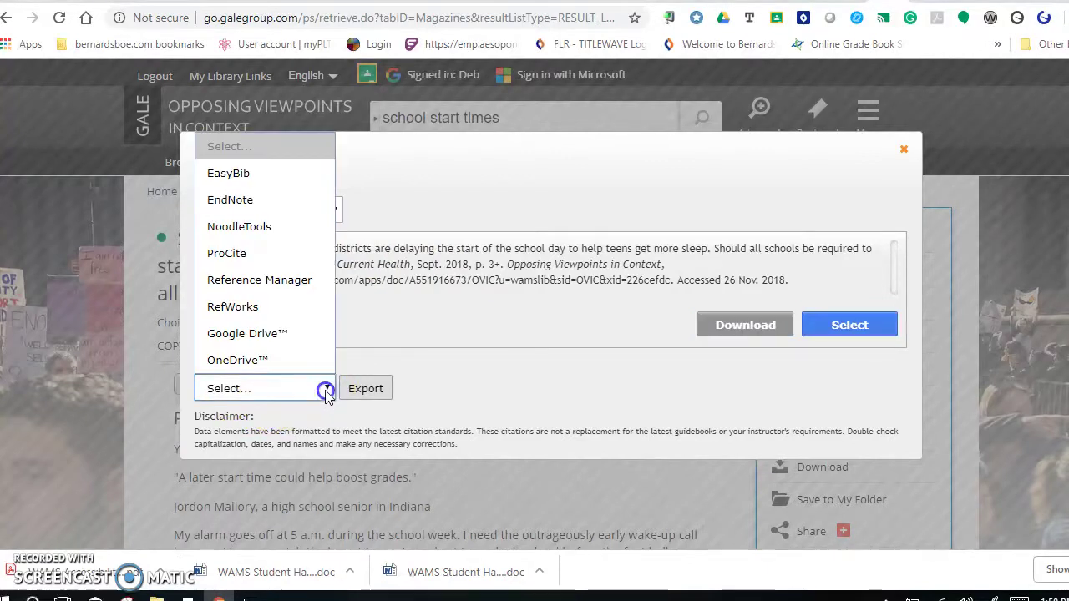
pyautogui.click(267, 226)
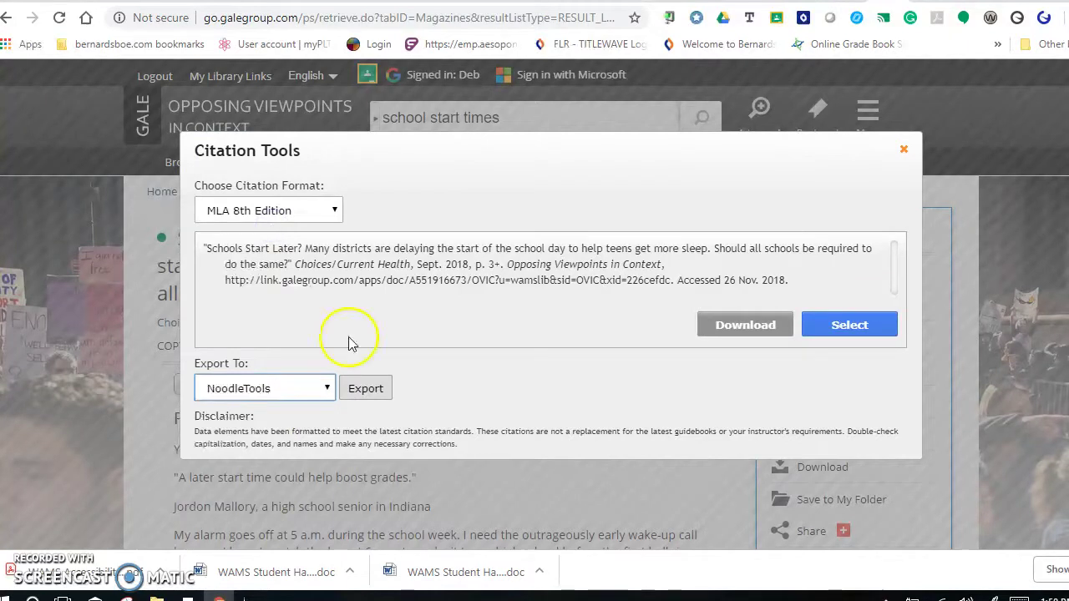
pyautogui.click(365, 389)
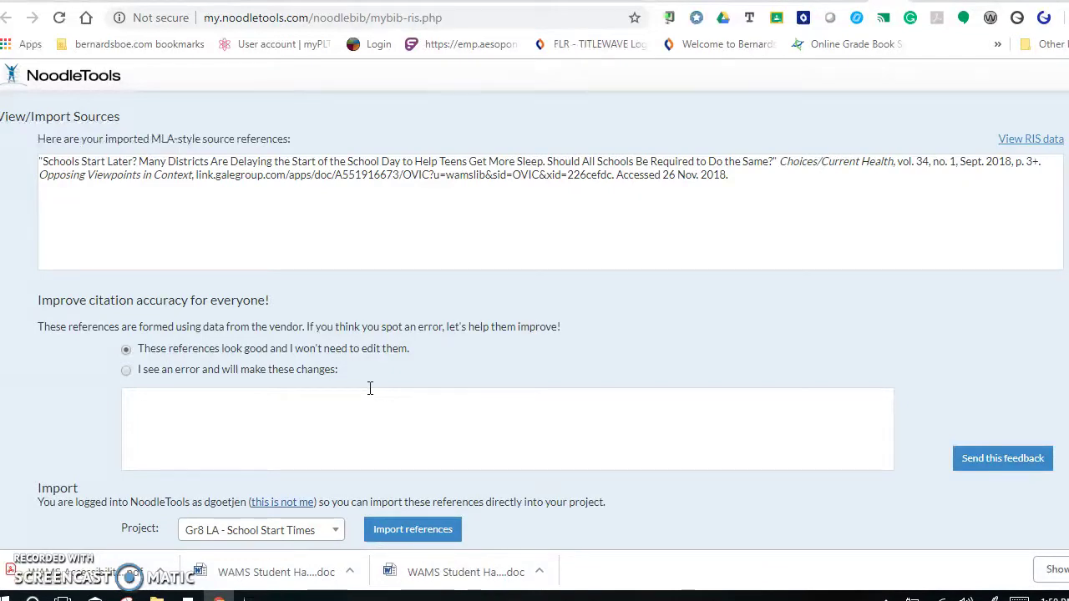
pyautogui.scroll(-1, 482, 382)
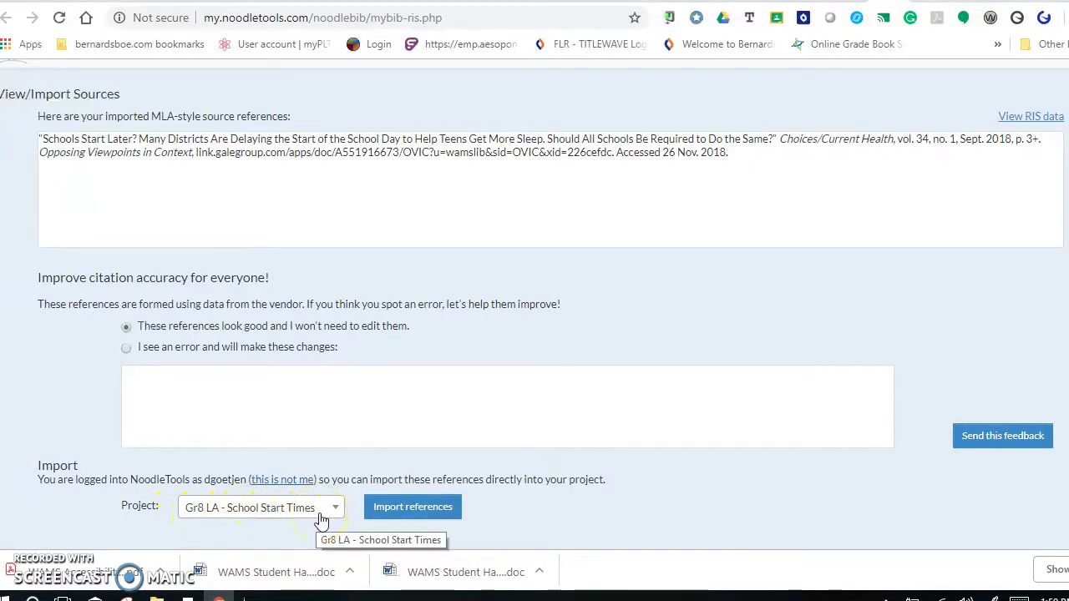
pyautogui.click(415, 511)
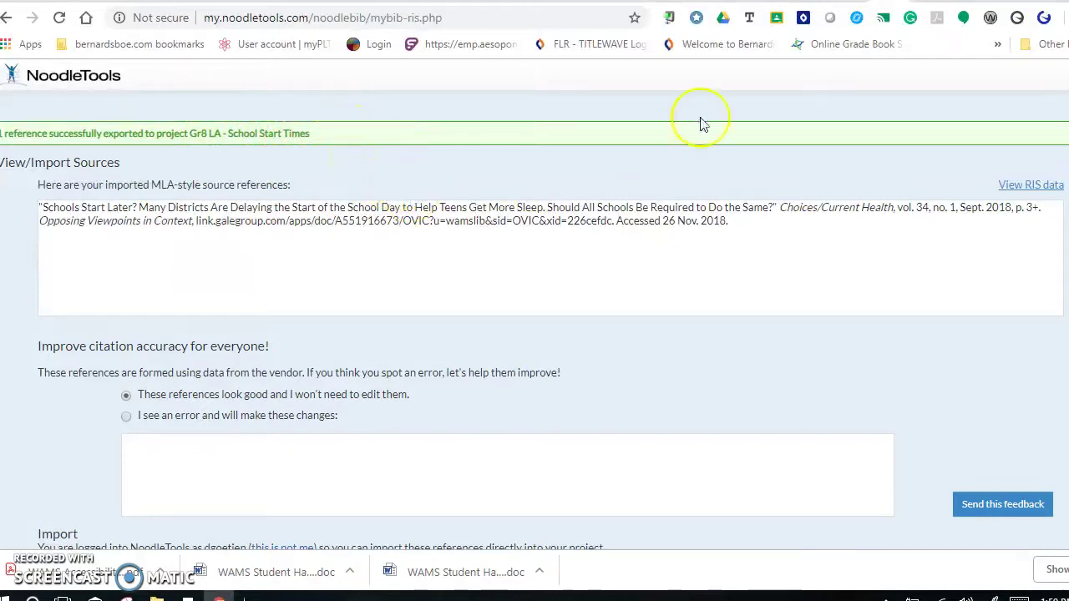
# Look for the imported "Schools Start Later?" citation in the source list of the NoodleTools project
pyautogui.click(783, 2)
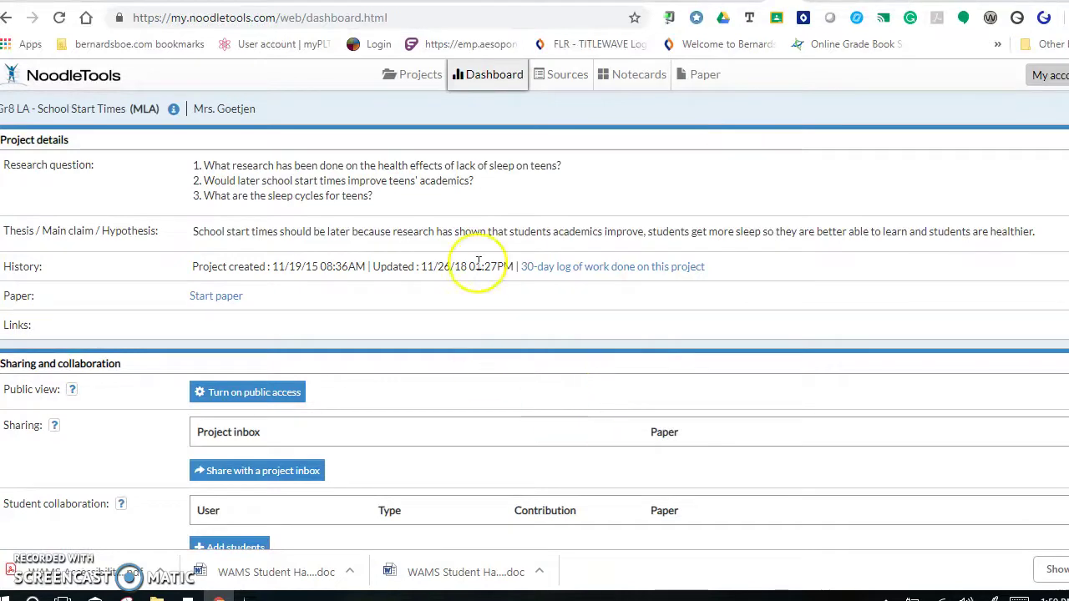
pyautogui.click(558, 75)
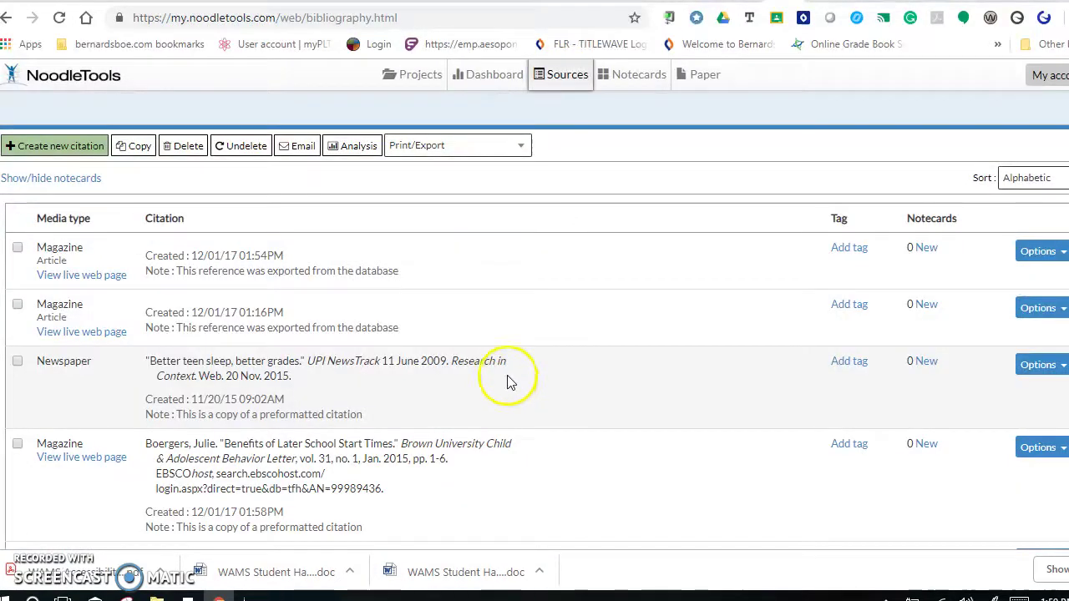
pyautogui.scroll(-5, 511, 381)
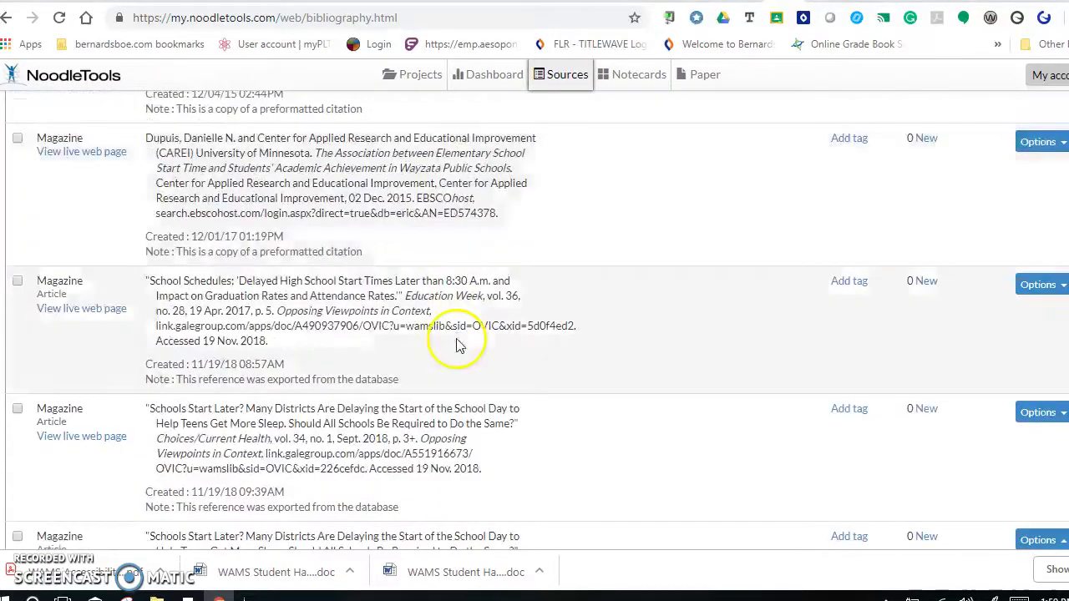
pyautogui.scroll(-2, 174, 286)
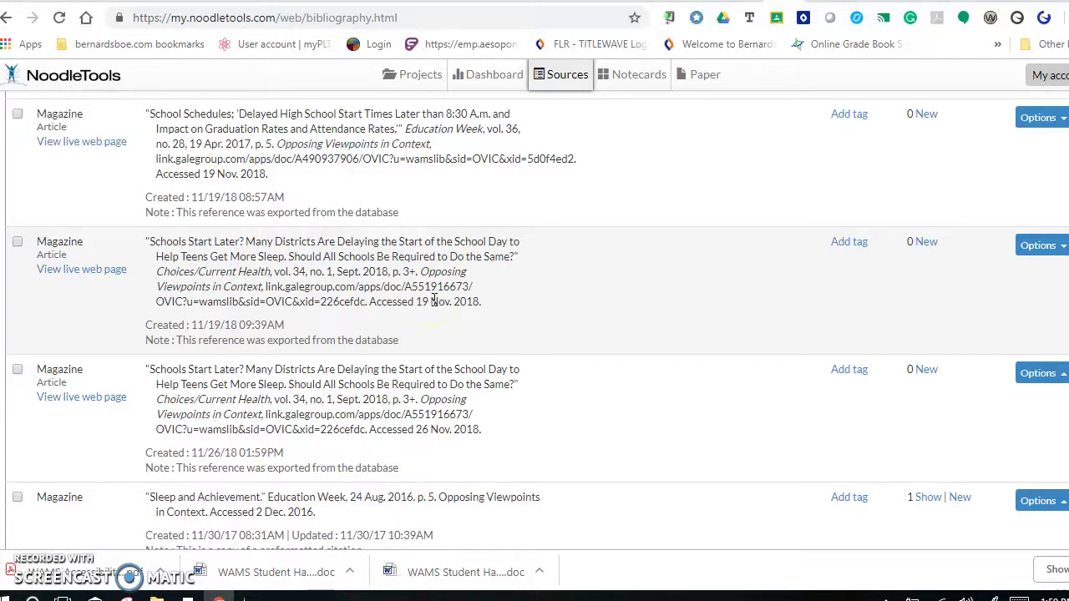
# Close the article's citation tools in Opposing Viewpoints in Context and return to the magazine results
pyautogui.click(835, 1)
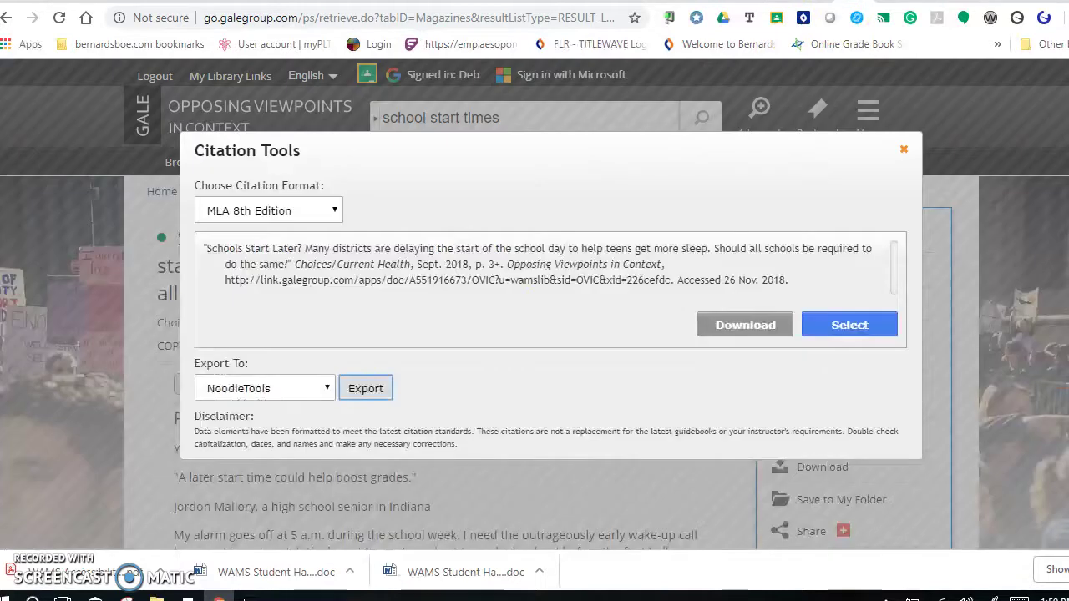
pyautogui.click(903, 149)
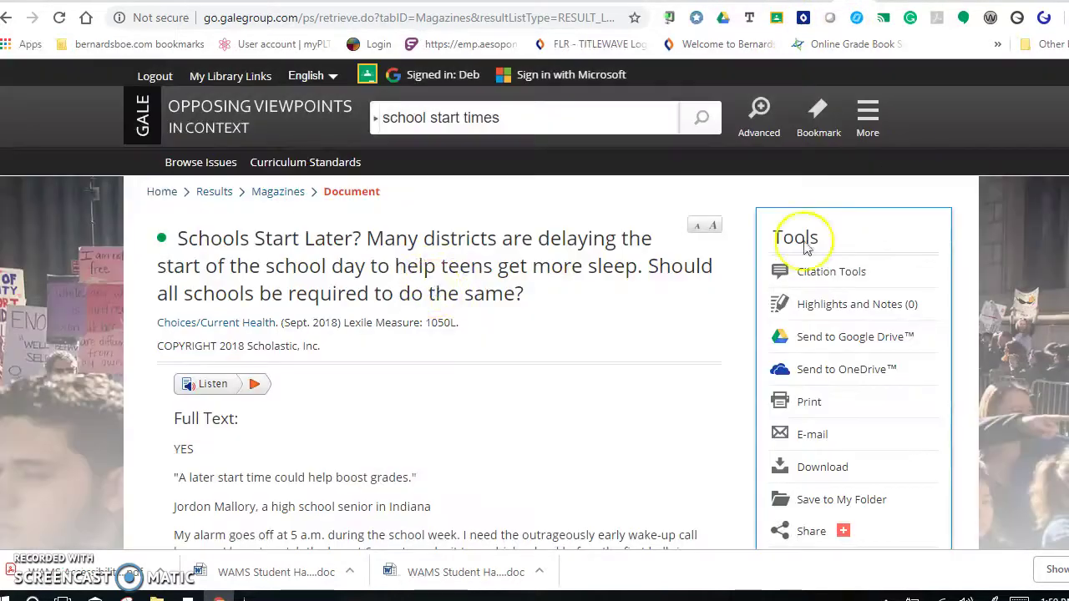
pyautogui.click(277, 191)
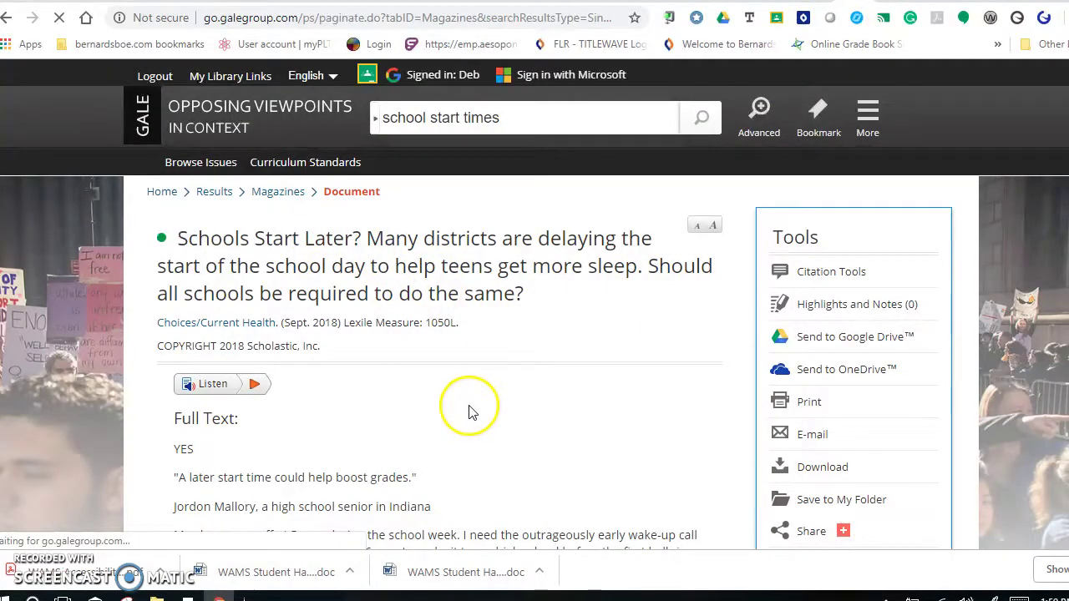